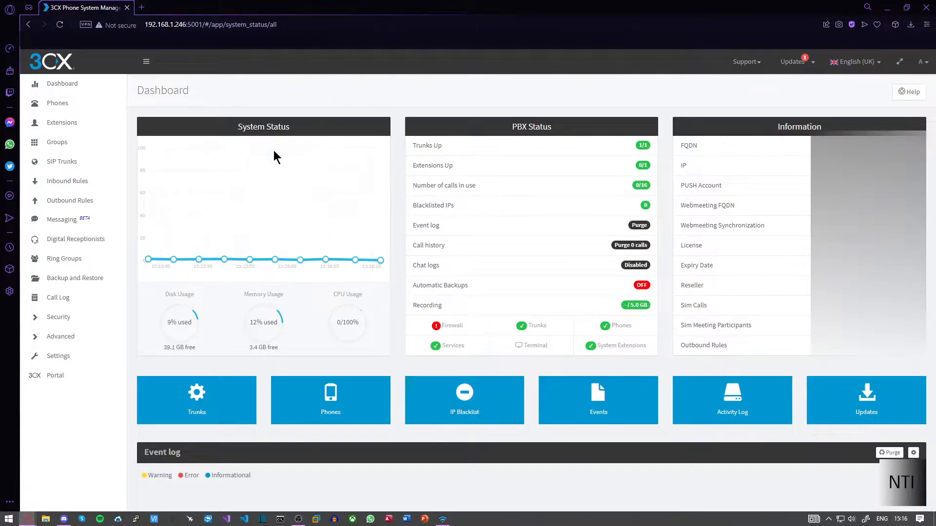
- From the console dashboard, go to Extensions and start adding a new extension
{"action": "left_click", "coordinate": [296, 25]}
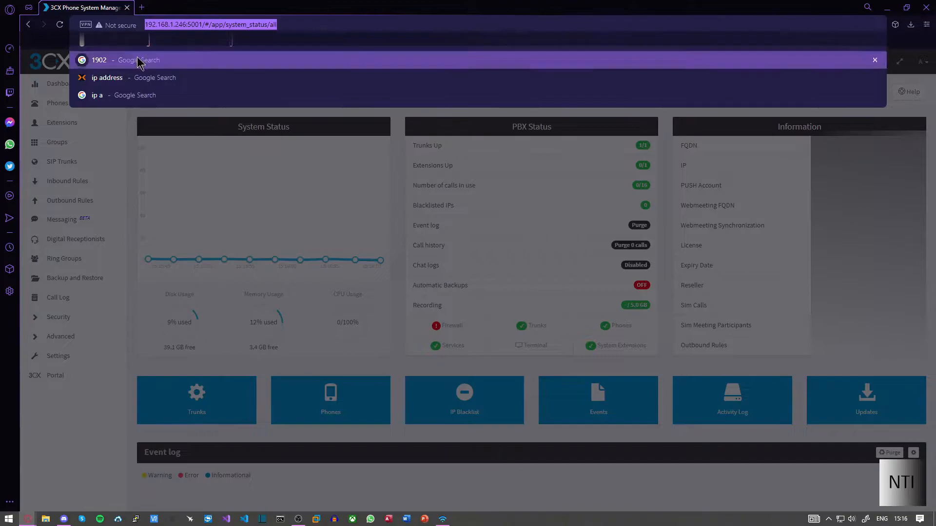
{"action": "key", "text": "Escape"}
{"action": "left_click", "coordinate": [189, 95]}
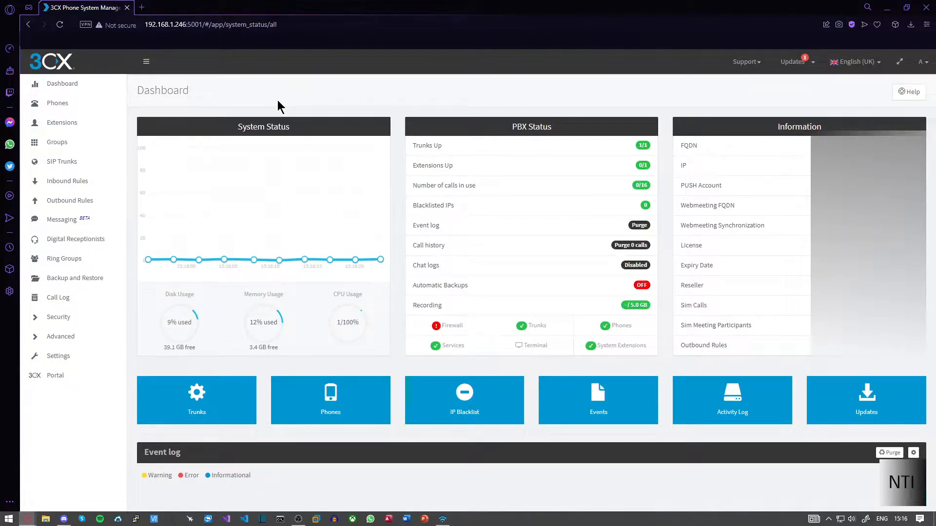
{"action": "left_click", "coordinate": [67, 129]}
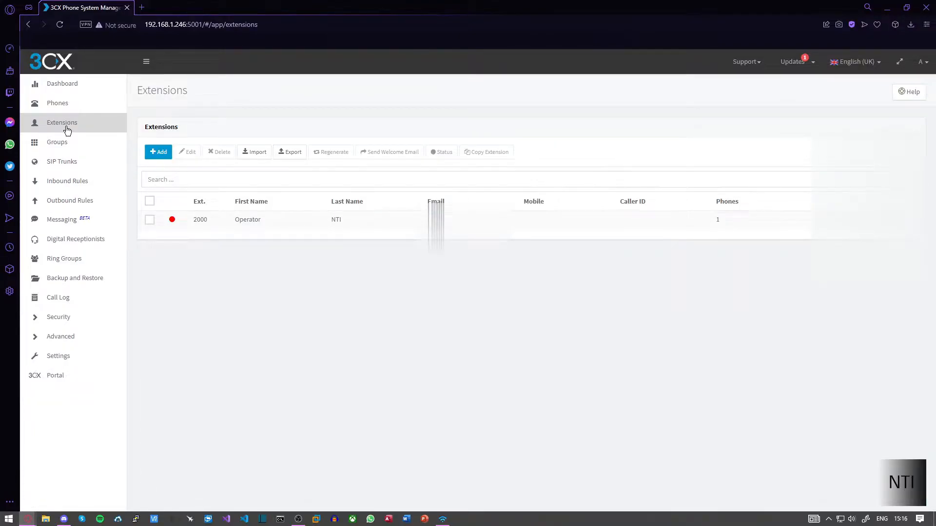
{"action": "left_click", "coordinate": [158, 153]}
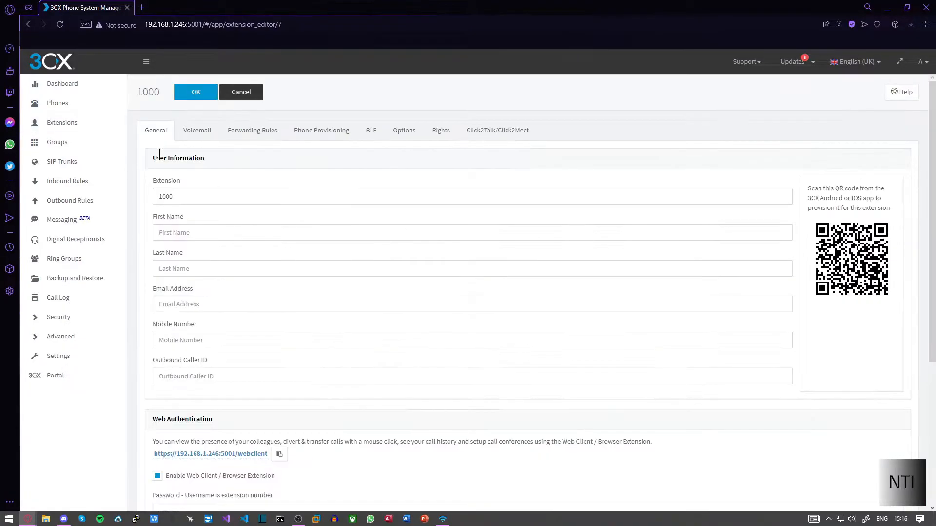
- Set extension number 2001, first name 'Test' and last name 'For video'
{"action": "left_click_drag", "start_coordinate": [198, 196], "coordinate": [138, 199]}
{"action": "type", "text": "2001"}
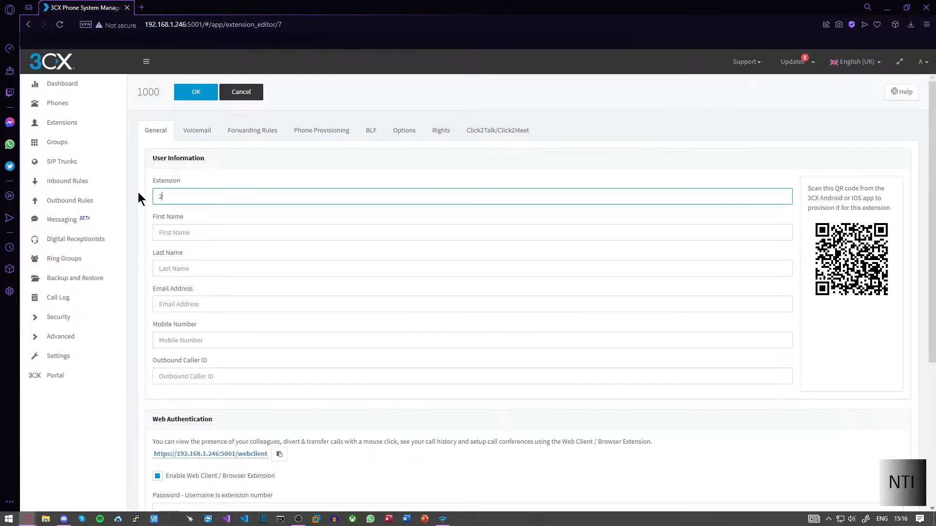
{"action": "left_click", "coordinate": [179, 227]}
{"action": "type", "text": "Test"}
{"action": "key", "text": "BackSpace"}
{"action": "key", "text": "BackSpace"}
{"action": "key", "text": "BackSpace"}
{"action": "type", "text": "est"}
{"action": "key", "text": "Tab"}
{"action": "type", "text": "For video"}
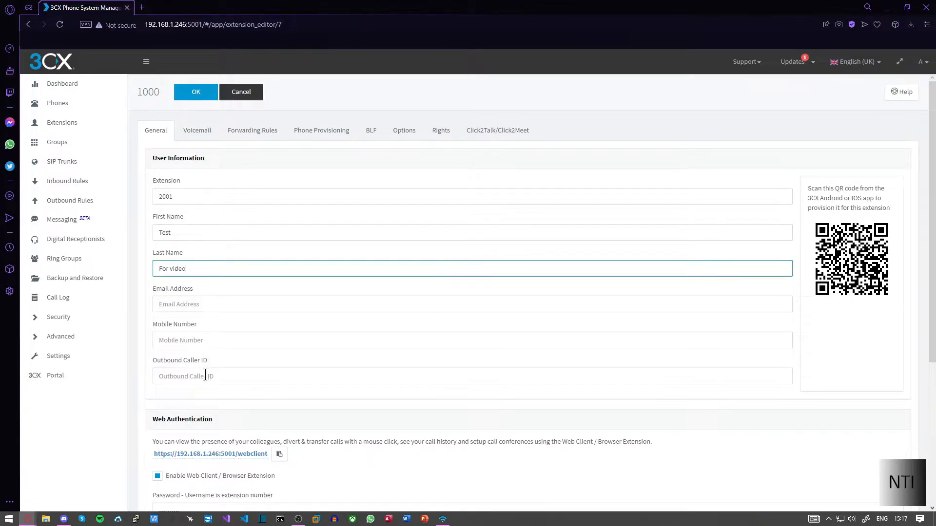
{"action": "scroll", "coordinate": [205, 375], "scroll_direction": "down", "scroll_amount": 2}
{"action": "left_click", "coordinate": [204, 296]}
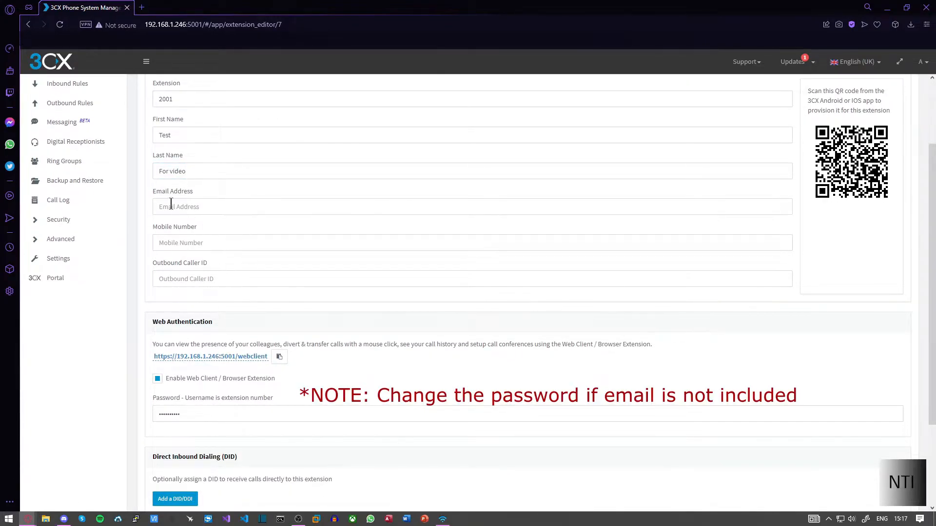
{"action": "scroll", "coordinate": [235, 310], "scroll_direction": "up", "scroll_amount": 2}
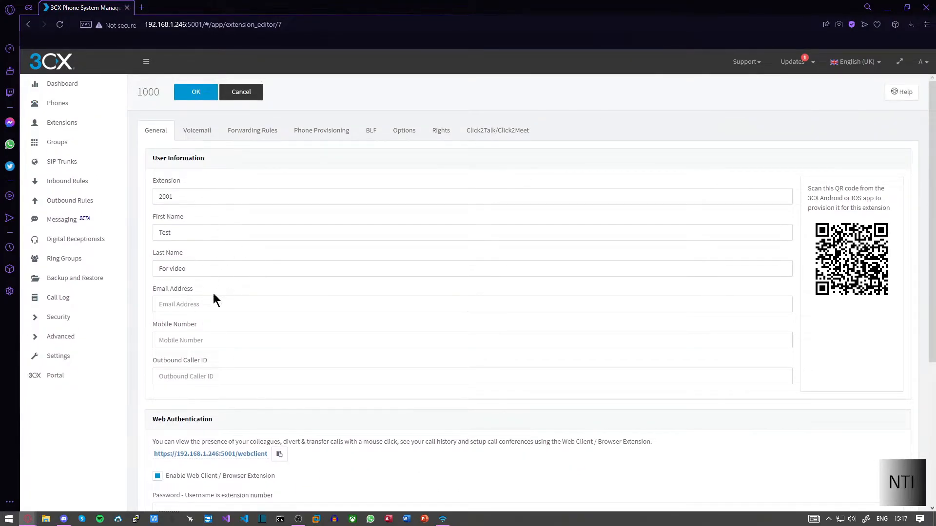
{"action": "scroll", "coordinate": [241, 324], "scroll_direction": "down", "scroll_amount": 2}
{"action": "scroll", "coordinate": [244, 320], "scroll_direction": "up", "scroll_amount": 2}
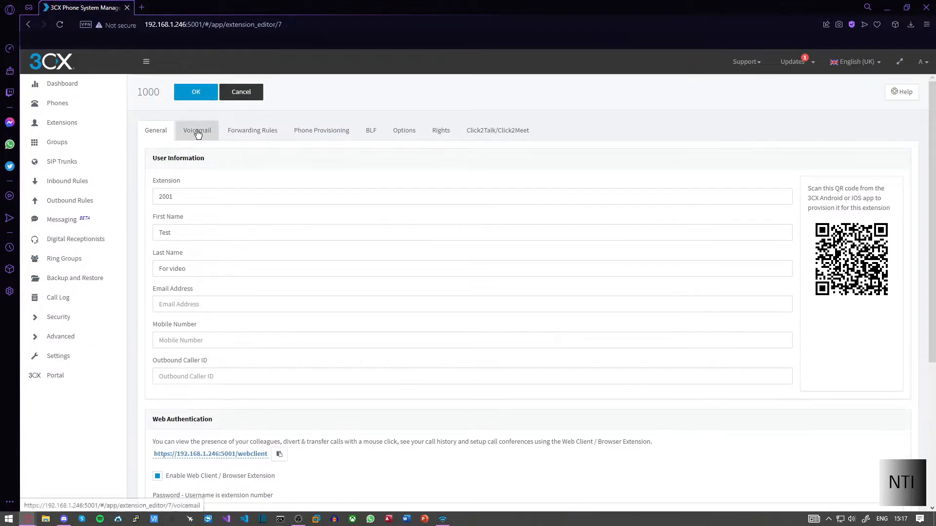
- Keep the voicemail defaults: UK English prompts, date/time not read, no email notification
{"action": "left_click", "coordinate": [197, 131]}
{"action": "left_click", "coordinate": [195, 199]}
{"action": "left_click", "coordinate": [195, 201]}
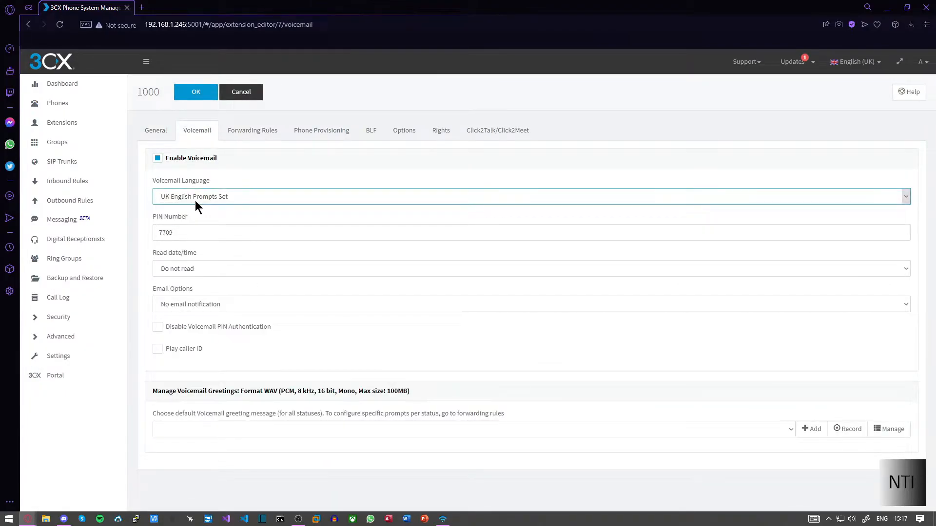
{"action": "left_click", "coordinate": [185, 271]}
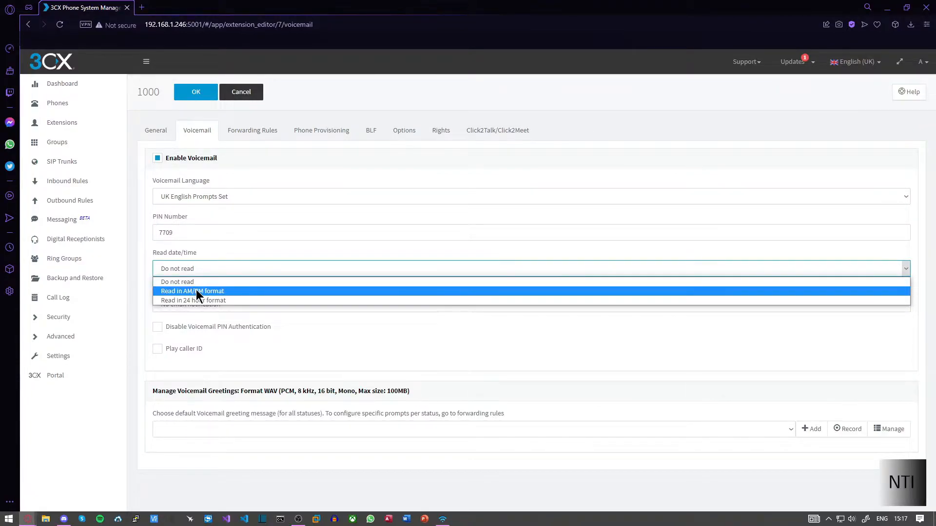
{"action": "left_click", "coordinate": [193, 282]}
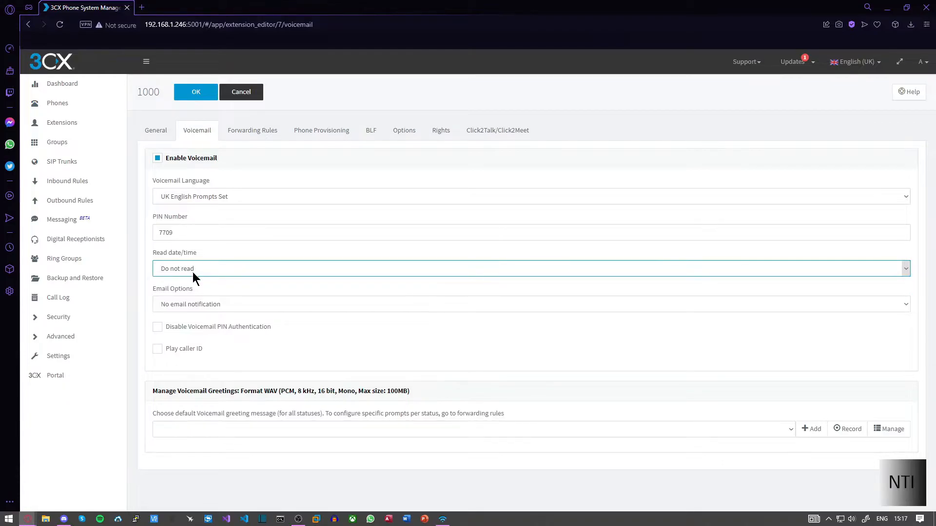
{"action": "left_click", "coordinate": [202, 308]}
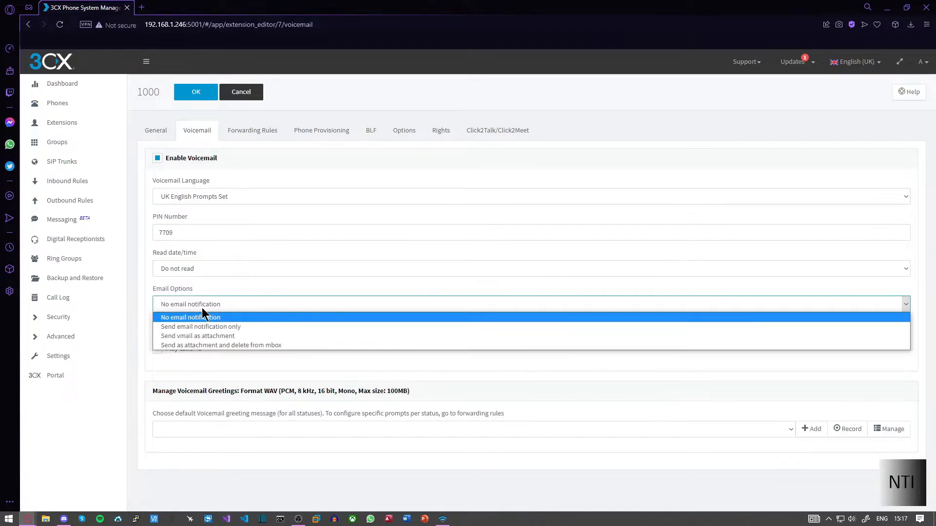
{"action": "left_click", "coordinate": [202, 308]}
{"action": "left_click", "coordinate": [156, 130]}
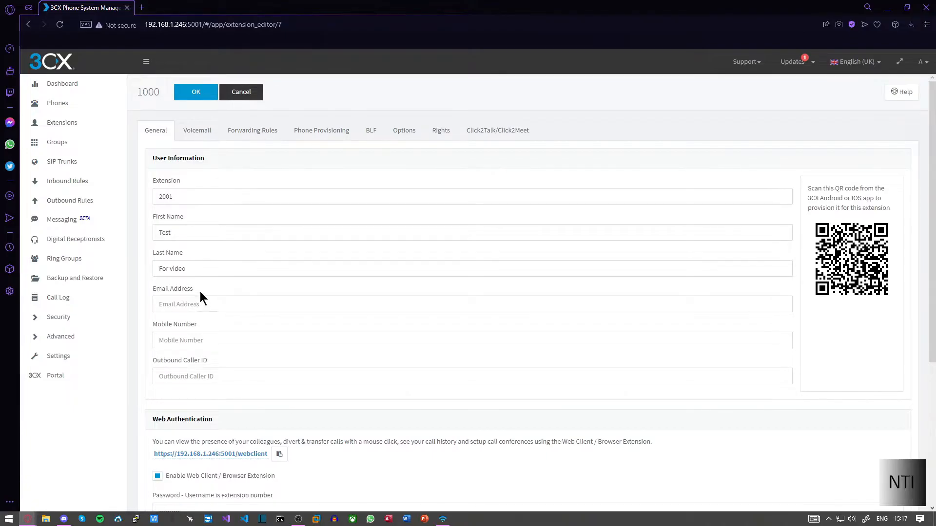
{"action": "left_click", "coordinate": [200, 130]}
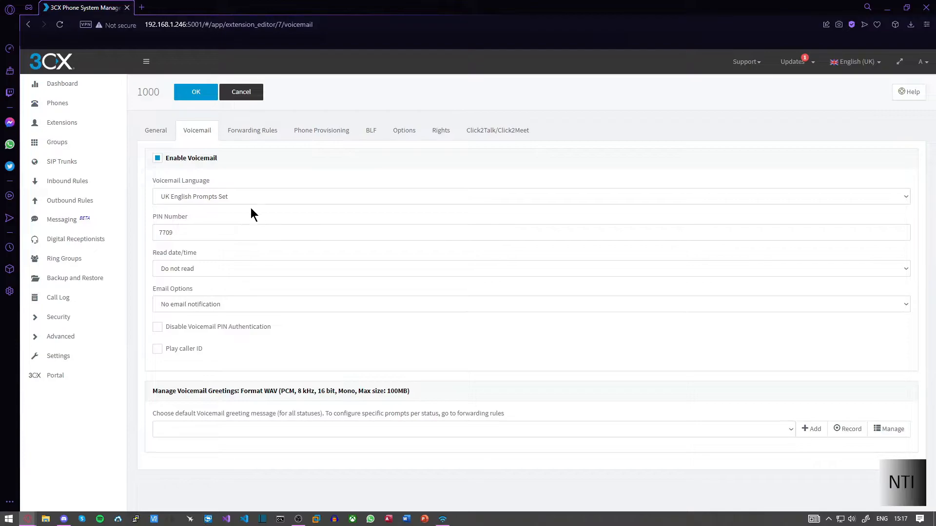
- Look through the extension's Forwarding Rules and Phone Provisioning settings
{"action": "left_click", "coordinate": [246, 133]}
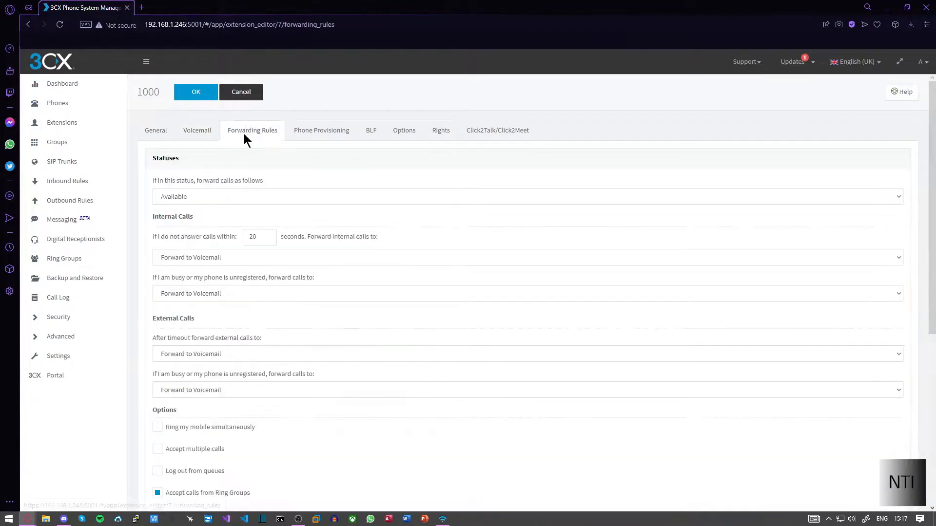
{"action": "scroll", "coordinate": [269, 280], "scroll_direction": "down", "scroll_amount": 6}
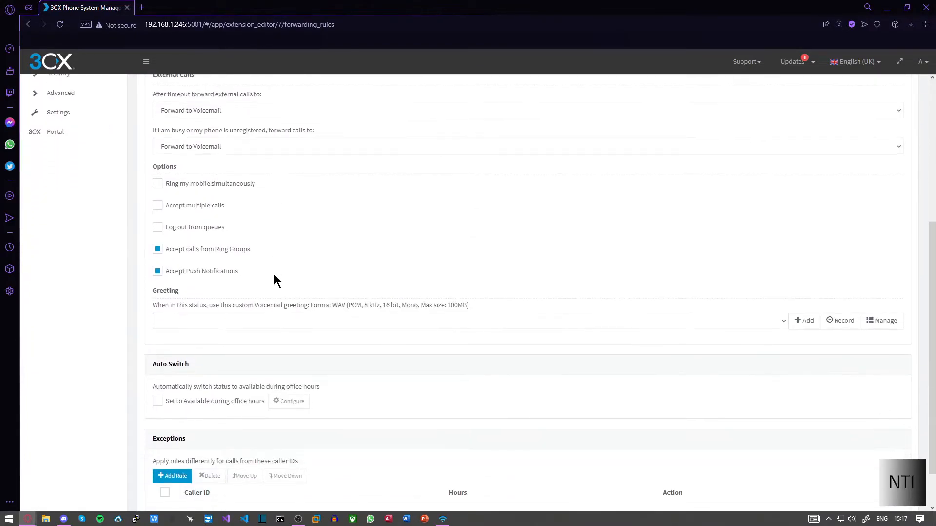
{"action": "scroll", "coordinate": [279, 270], "scroll_direction": "up", "scroll_amount": 6}
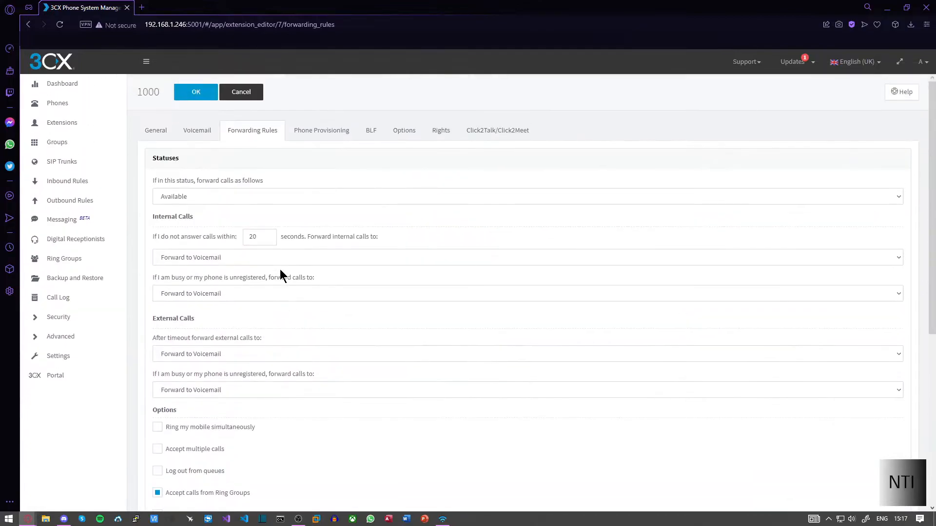
{"action": "left_click", "coordinate": [324, 127]}
{"action": "scroll", "coordinate": [239, 217], "scroll_direction": "down", "scroll_amount": 3}
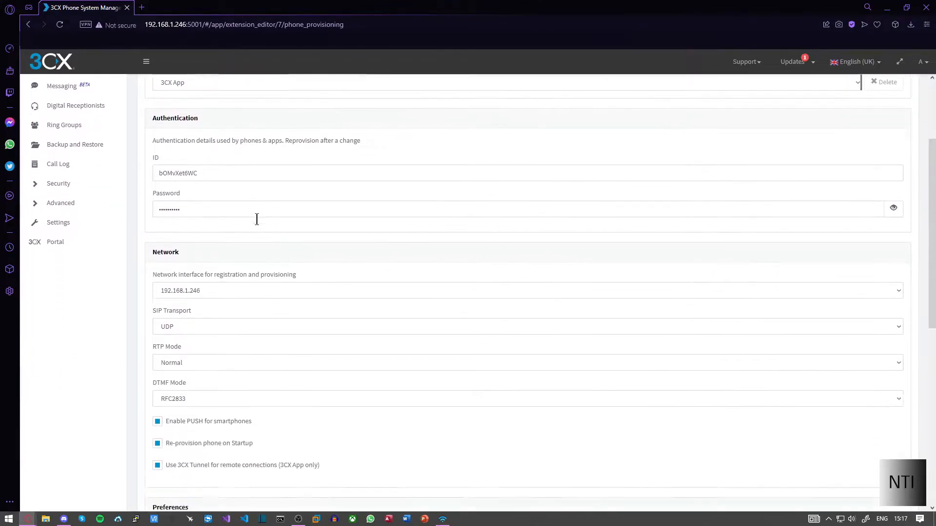
{"action": "scroll", "coordinate": [258, 218], "scroll_direction": "down", "scroll_amount": 2}
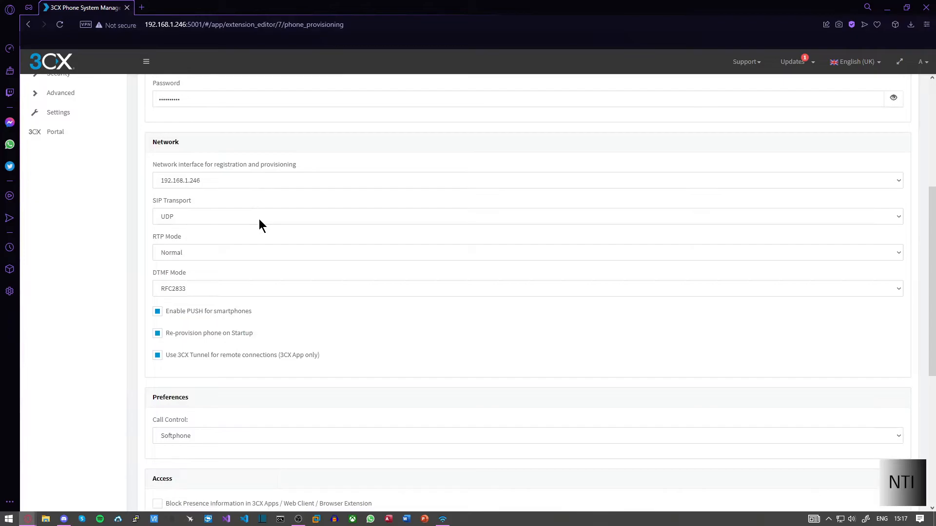
{"action": "scroll", "coordinate": [259, 218], "scroll_direction": "up", "scroll_amount": 4}
{"action": "scroll", "coordinate": [260, 217], "scroll_direction": "up", "scroll_amount": 1}
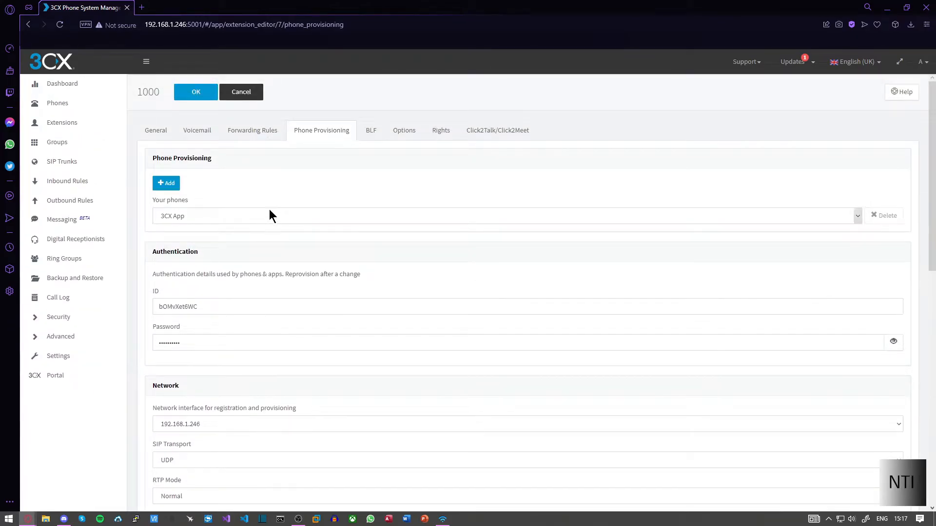
- View the BLF page, then the Options tab's Disable External Calls restriction
{"action": "left_click", "coordinate": [370, 139]}
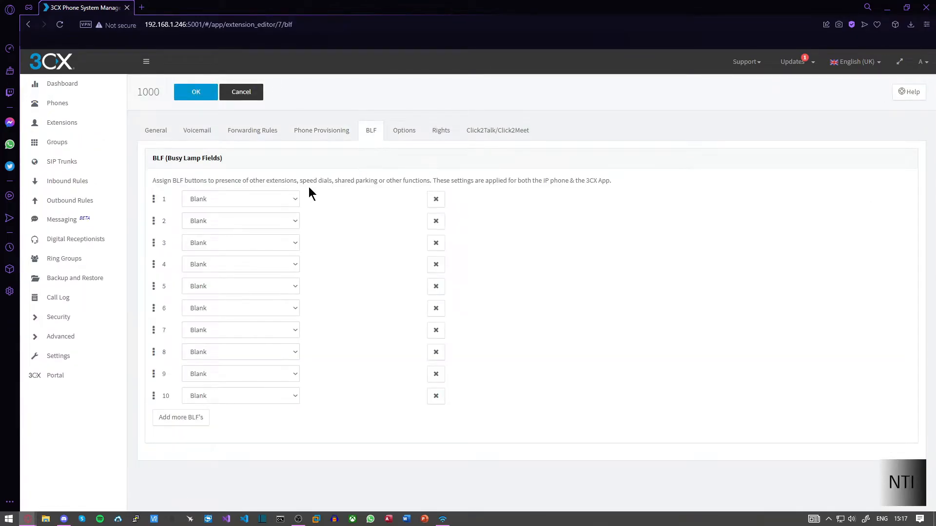
{"action": "left_click", "coordinate": [404, 136]}
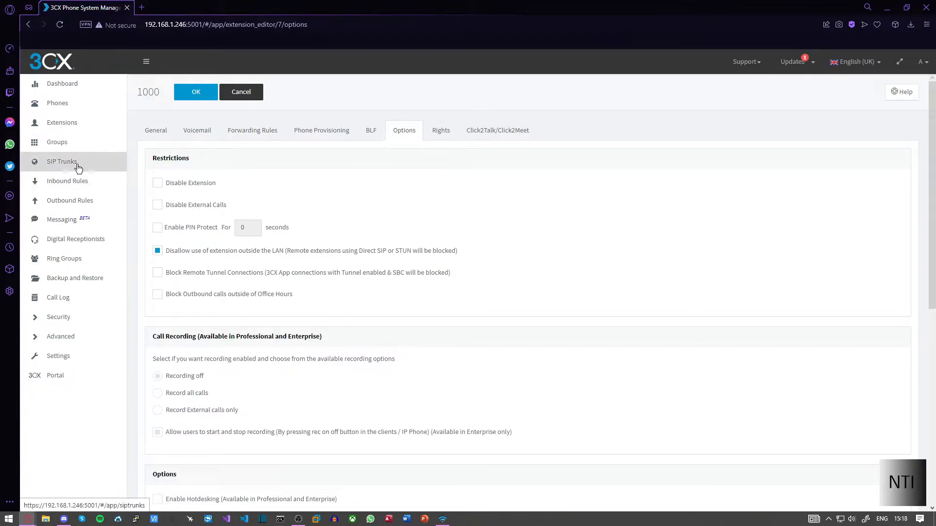
{"action": "left_click_drag", "start_coordinate": [228, 205], "coordinate": [166, 206]}
- Scroll through the Options restrictions, view Click2Talk/Click2Meet, then go back to General
{"action": "left_click", "coordinate": [297, 194]}
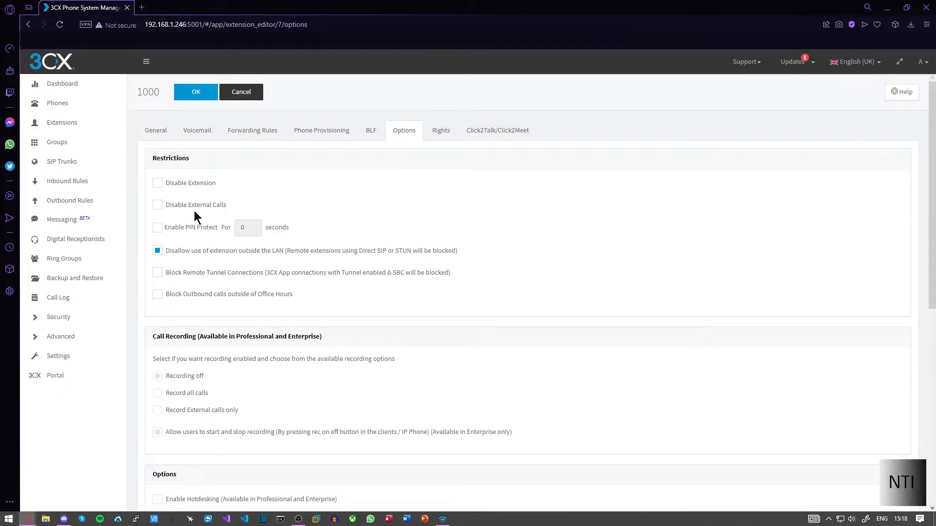
{"action": "scroll", "coordinate": [191, 211], "scroll_direction": "down", "scroll_amount": 3}
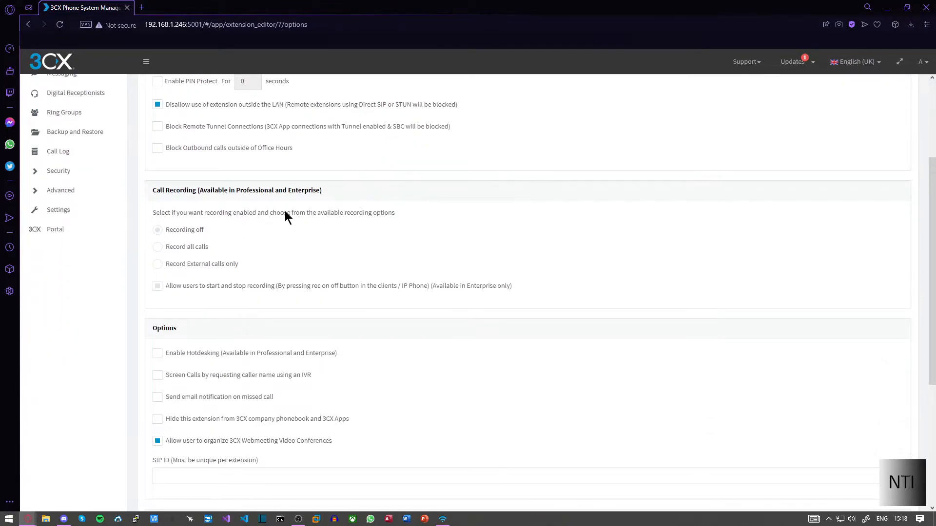
{"action": "scroll", "coordinate": [285, 213], "scroll_direction": "up", "scroll_amount": 3}
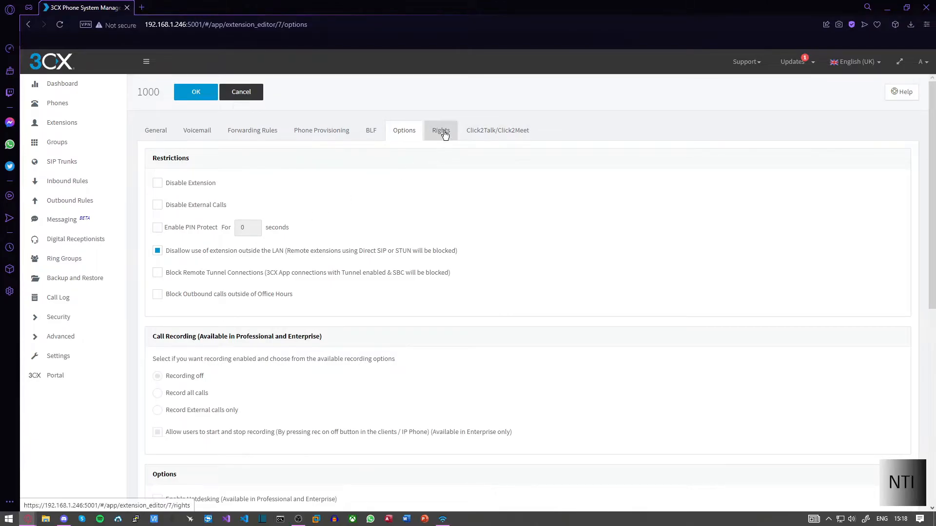
{"action": "left_click", "coordinate": [492, 134]}
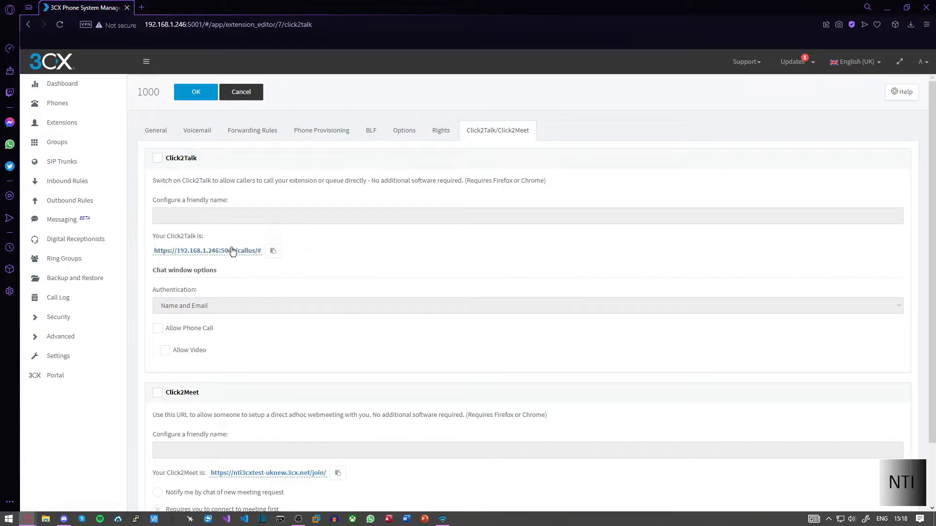
{"action": "left_click", "coordinate": [159, 132]}
- Review the General fields and save extension 2001 with OK
{"action": "scroll", "coordinate": [207, 172], "scroll_direction": "down", "scroll_amount": 5}
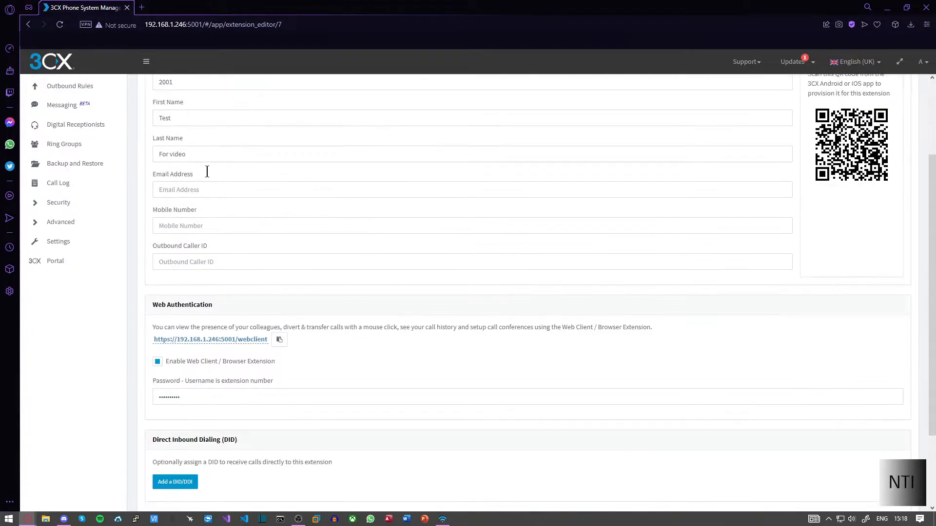
{"action": "scroll", "coordinate": [251, 229], "scroll_direction": "up", "scroll_amount": 5}
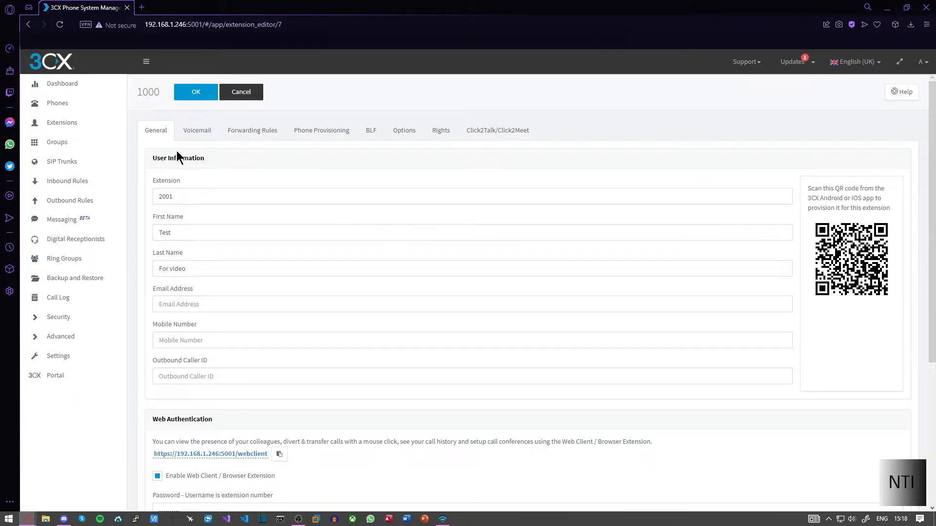
{"action": "left_click", "coordinate": [196, 93]}
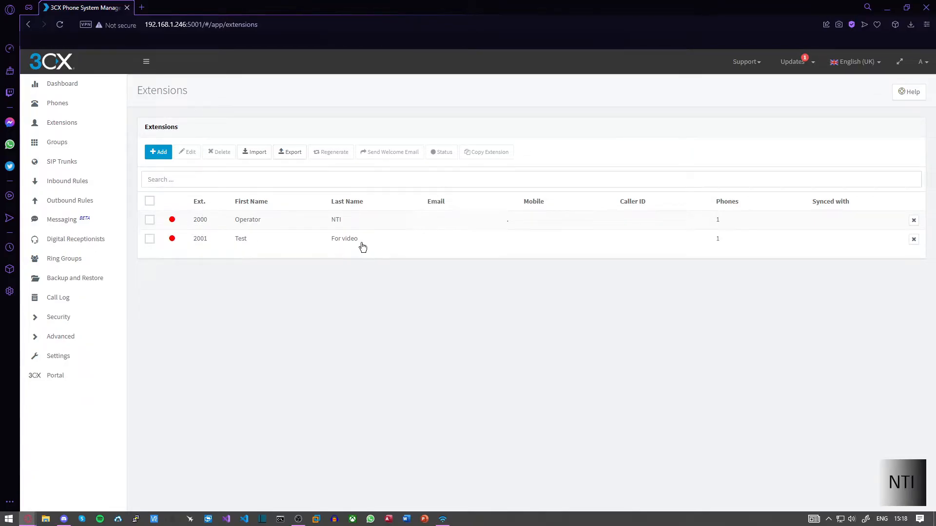
- Open extension 2001's Web Authentication webclient link in a new browser tab
{"action": "double_click", "coordinate": [229, 239]}
{"action": "scroll", "coordinate": [252, 292], "scroll_direction": "down", "scroll_amount": 2}
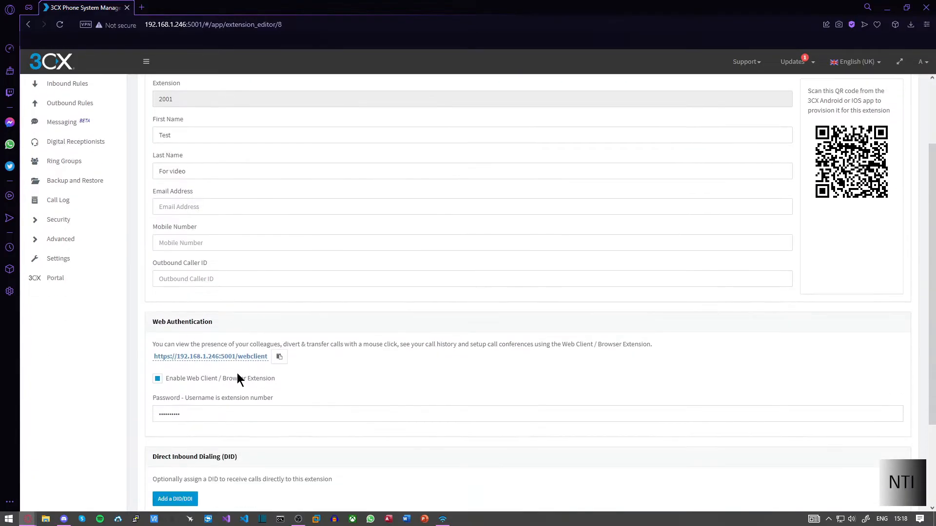
{"action": "right_click", "coordinate": [230, 359]}
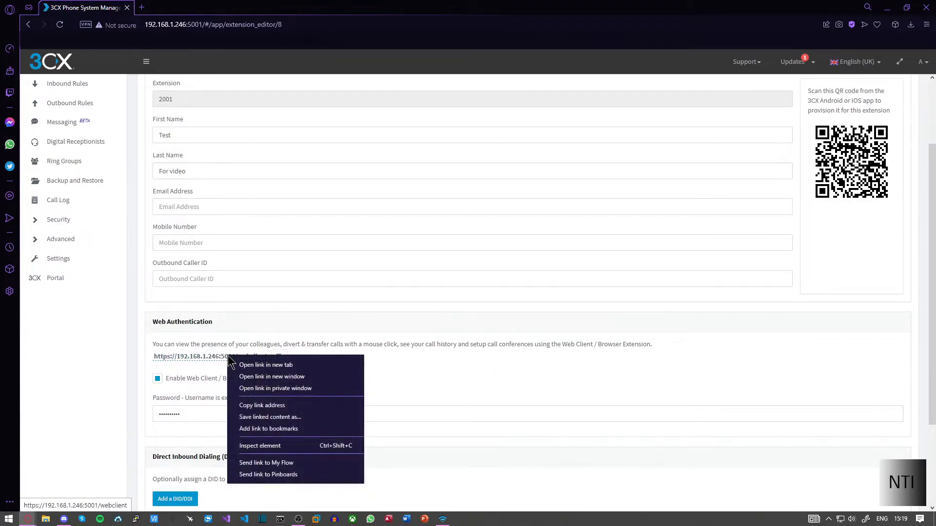
{"action": "left_click", "coordinate": [238, 366]}
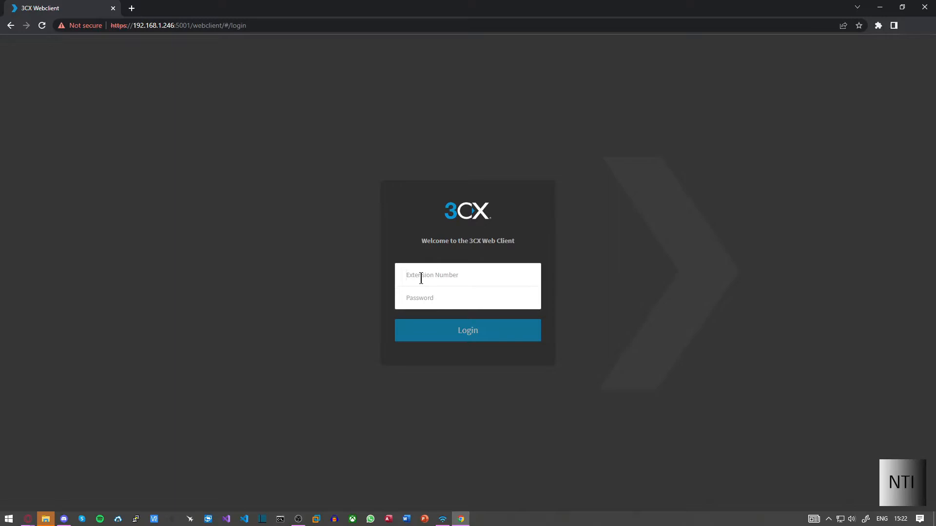
- Log into the Web Client as extension 2001 with its password
{"action": "type", "text": "2001"}
{"action": "key", "text": "Tab"}
{"action": "type", "text": "•••••"}
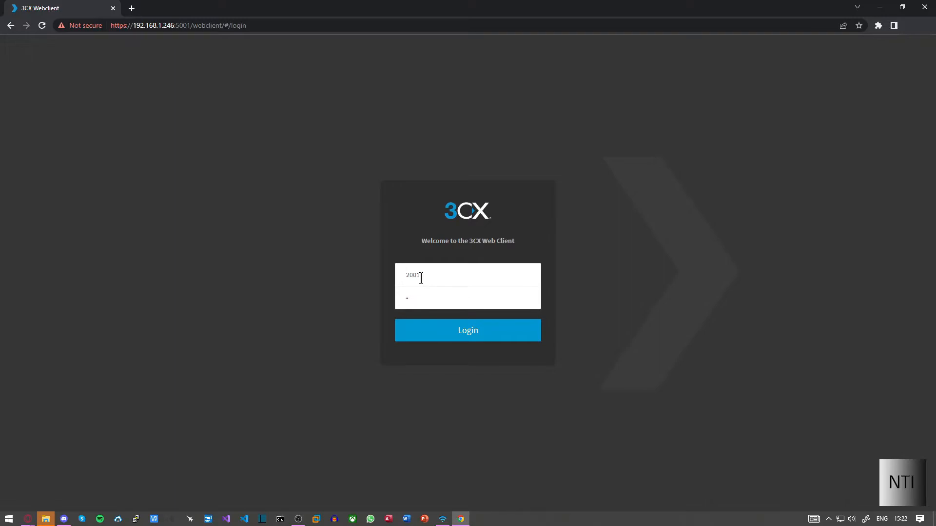
{"action": "type", "text": "••••••••"}
{"action": "key", "text": "Return"}
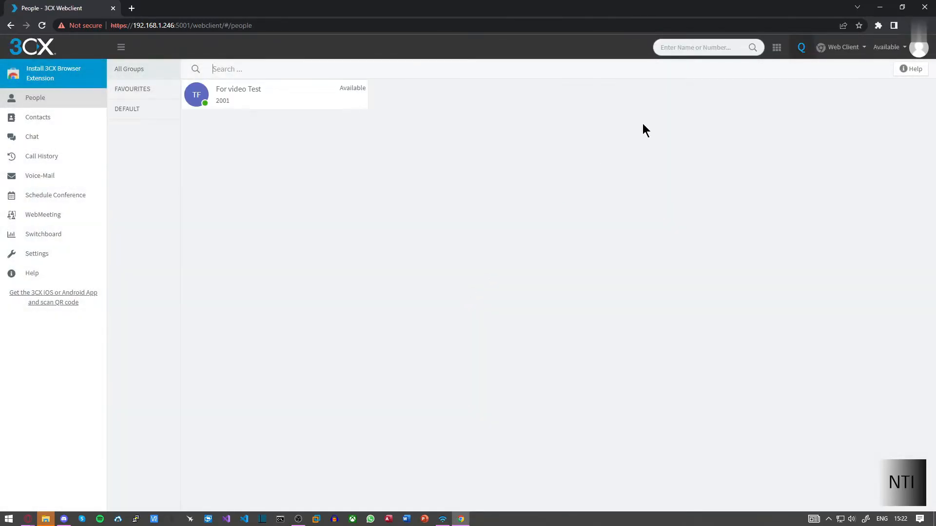
- Open an incognito window and load the Web Client address in it
{"action": "key", "text": "ctrl+shift+n"}
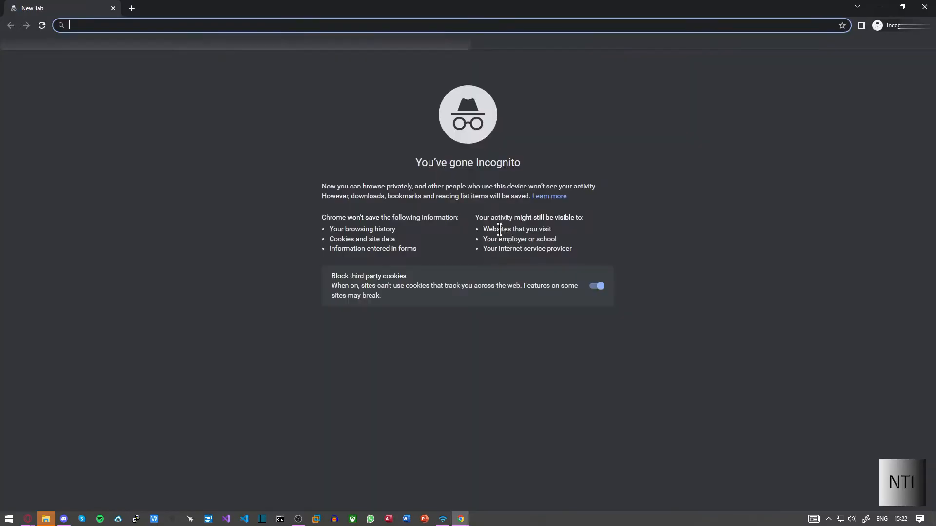
{"action": "left_click_drag", "start_coordinate": [99, 9], "coordinate": [170, 32]}
{"action": "left_click_drag", "start_coordinate": [233, 30], "coordinate": [213, 80]}
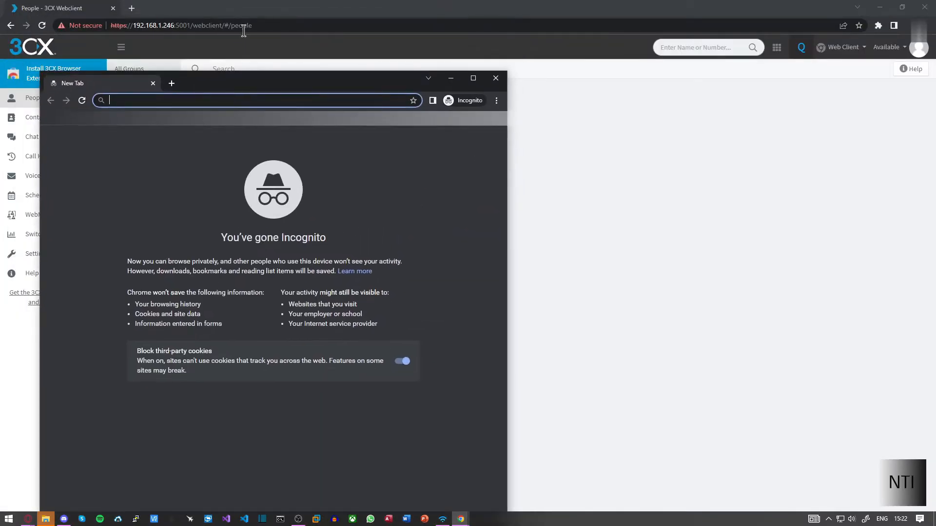
{"action": "left_click", "coordinate": [258, 25]}
{"action": "key", "text": "ctrl+c"}
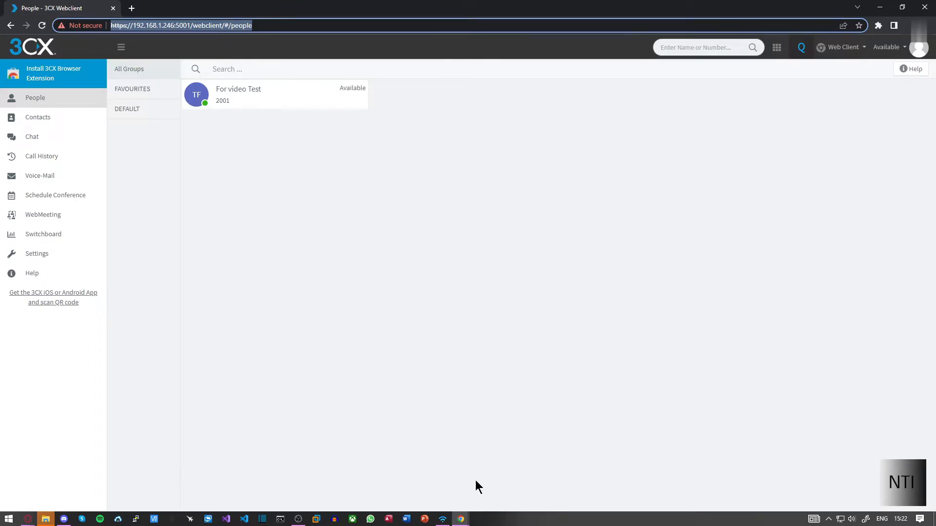
{"action": "mouse_move", "coordinate": [480, 521]}
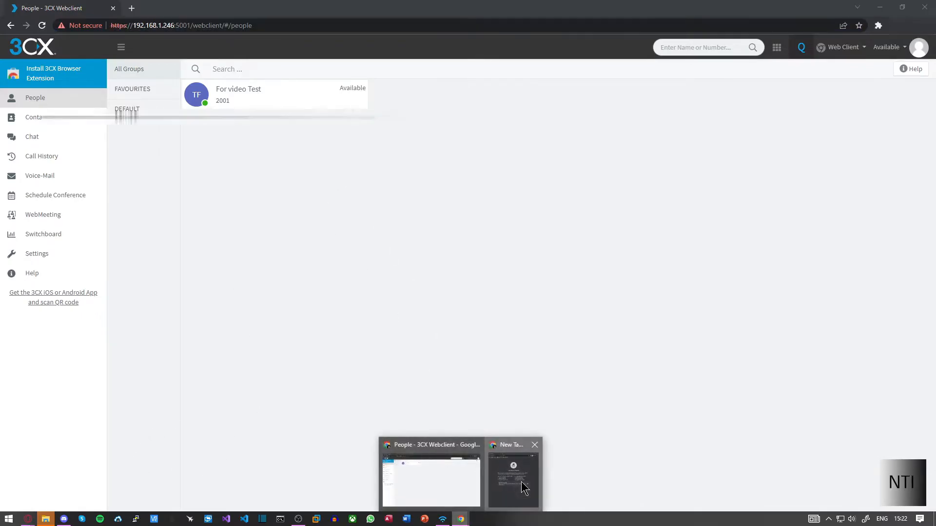
{"action": "left_click", "coordinate": [521, 482]}
{"action": "key", "text": "ctrl+v"}
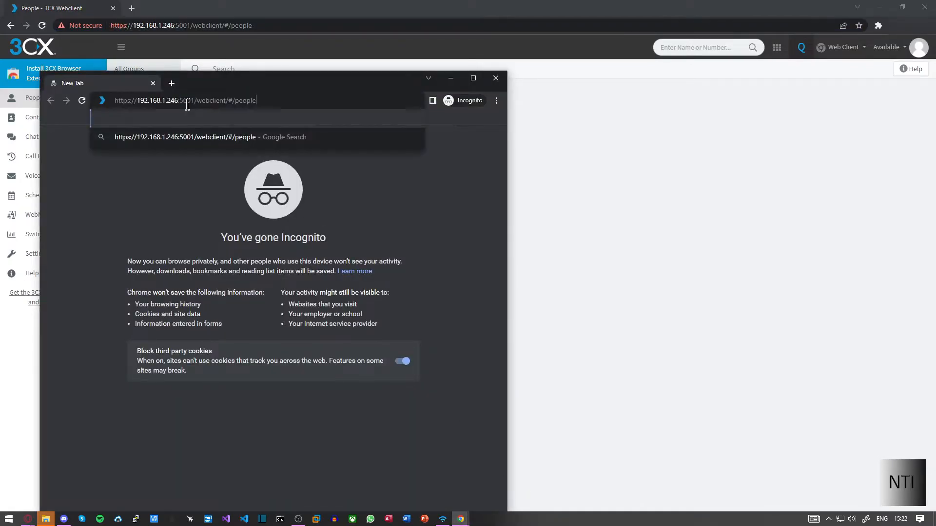
{"action": "key", "text": "Return"}
- Log in there as extension 2000 and snap the two windows side by side
{"action": "left_click", "coordinate": [234, 353]}
{"action": "type", "text": "2000"}
{"action": "key", "text": "Tab"}
{"action": "type", "text": "********"}
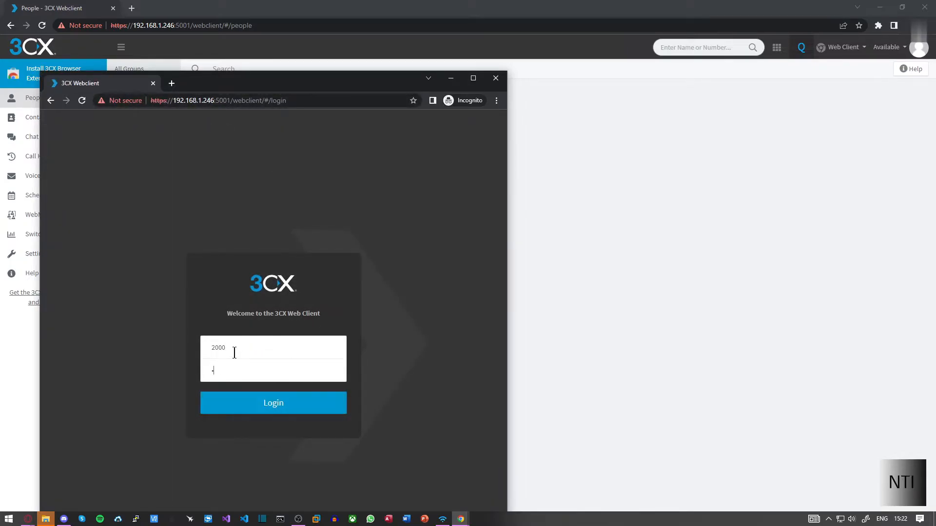
{"action": "key", "text": "Return"}
{"action": "left_click_drag", "start_coordinate": [302, 85], "coordinate": [935, 219]}
{"action": "left_click", "coordinate": [90, 131]}
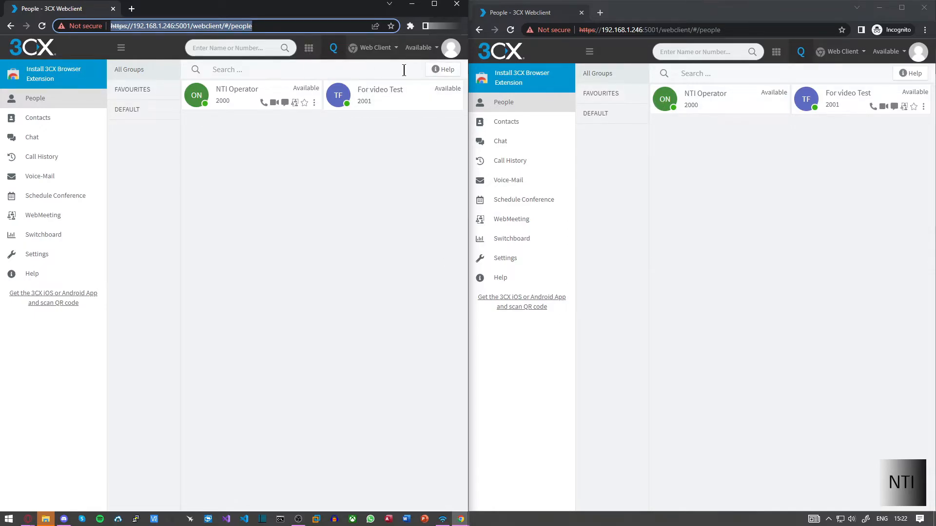
- Dial 2000 from extension 2001's dialpad and place the call, allowing microphone access
{"action": "left_click", "coordinate": [309, 48]}
{"action": "left_click", "coordinate": [373, 127]}
{"action": "left_click", "coordinate": [363, 184]}
{"action": "left_click", "coordinate": [363, 184]}
{"action": "left_click", "coordinate": [363, 184]}
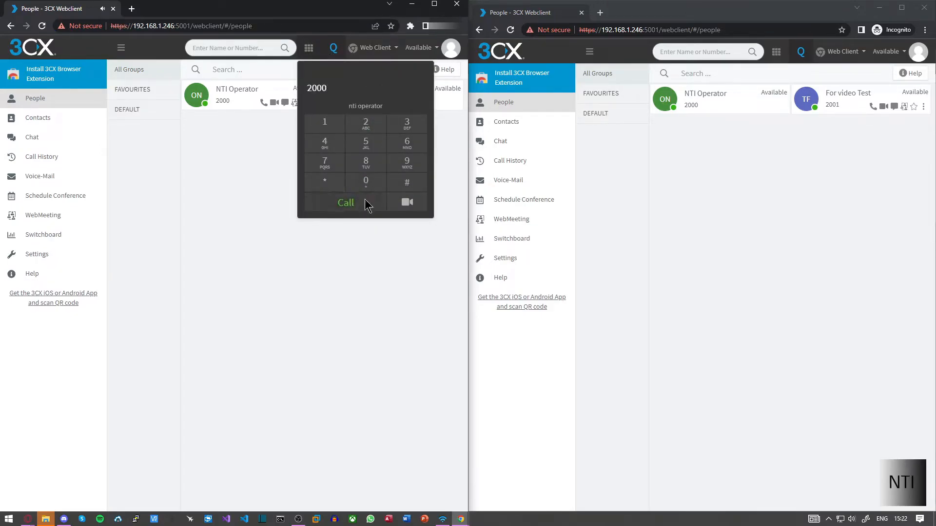
{"action": "left_click", "coordinate": [366, 203]}
{"action": "left_click", "coordinate": [159, 80]}
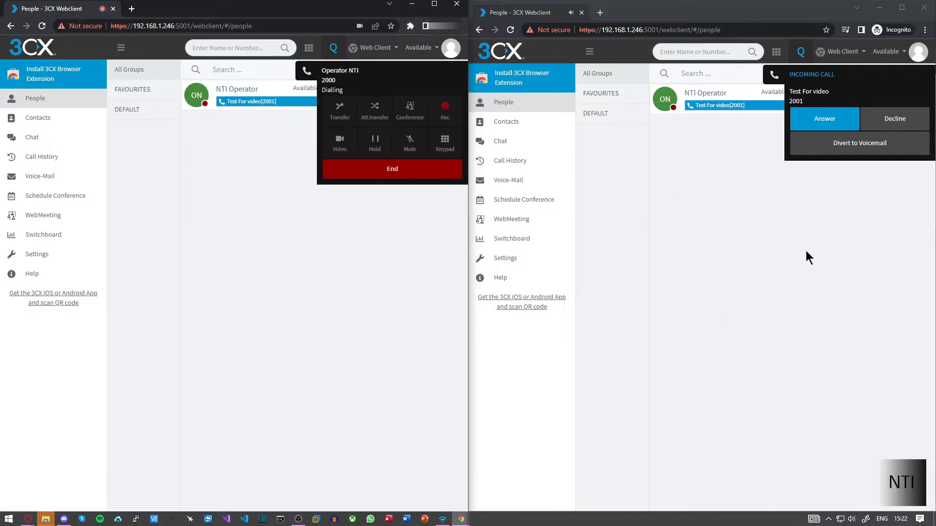
- Answer the call as 2000, allowing microphone and camera, then mute 2001's microphone
{"action": "left_click", "coordinate": [844, 118]}
{"action": "left_click", "coordinate": [636, 83]}
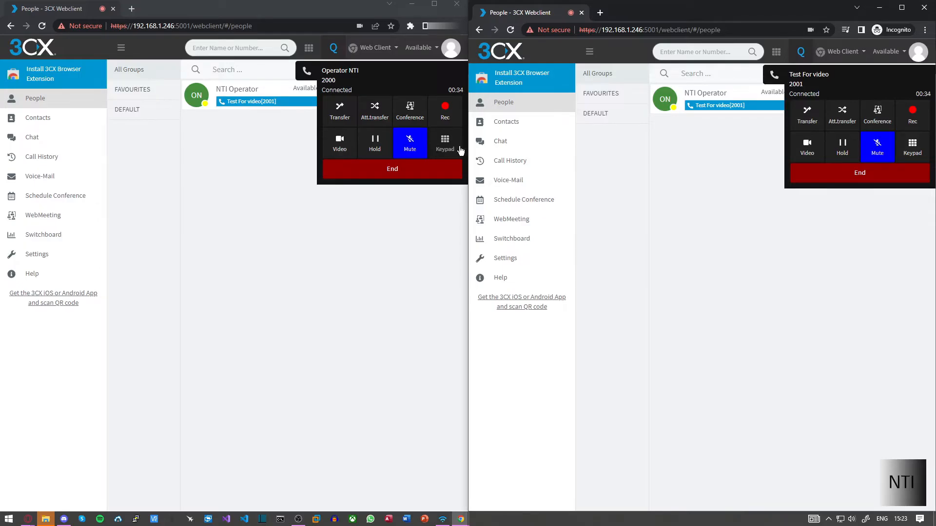
{"action": "left_click", "coordinate": [410, 146]}
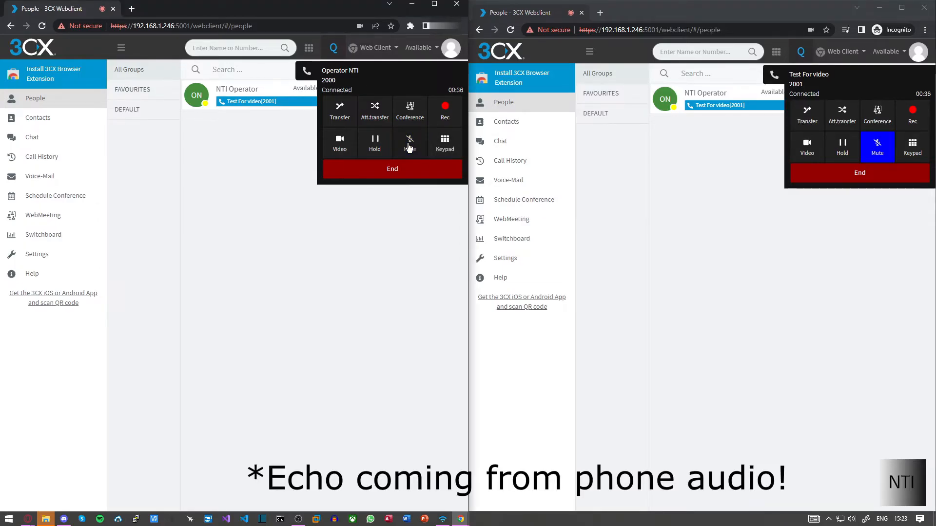
- Hold and resume the call, end it, and switch back to the Management Console
{"action": "left_click", "coordinate": [379, 149]}
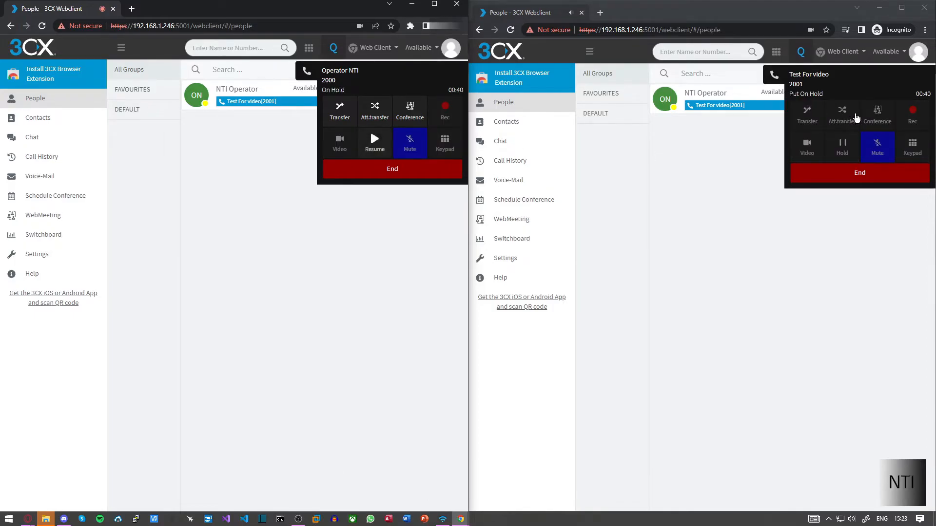
{"action": "left_click", "coordinate": [837, 90]}
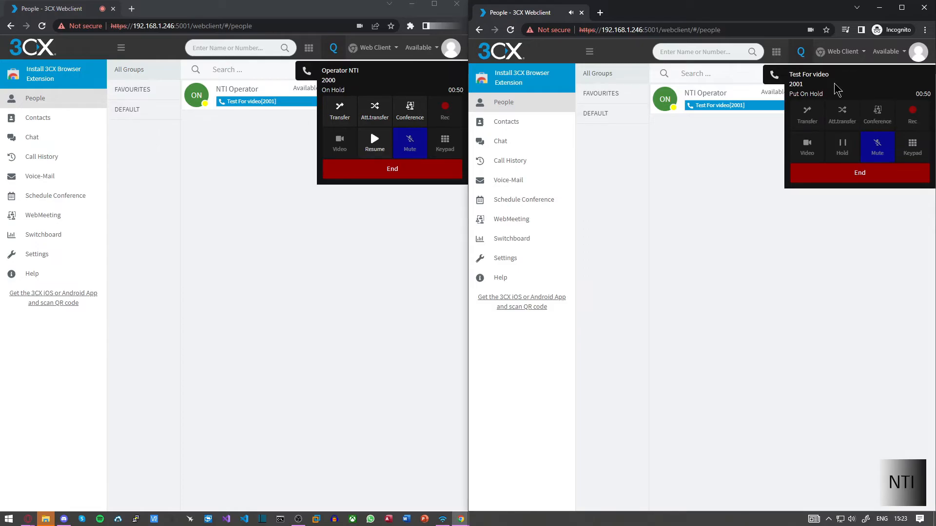
{"action": "left_click", "coordinate": [375, 142]}
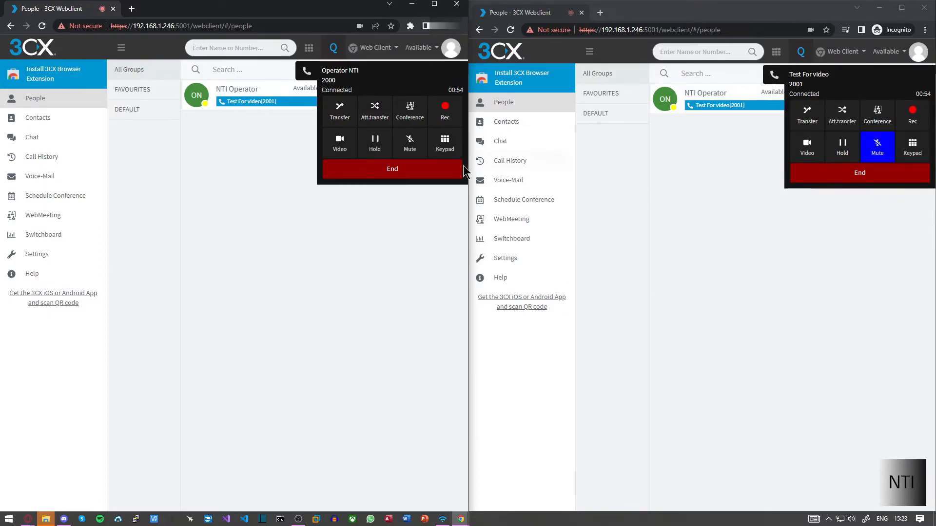
{"action": "left_click", "coordinate": [411, 171]}
{"action": "key", "text": "alt+Tab"}
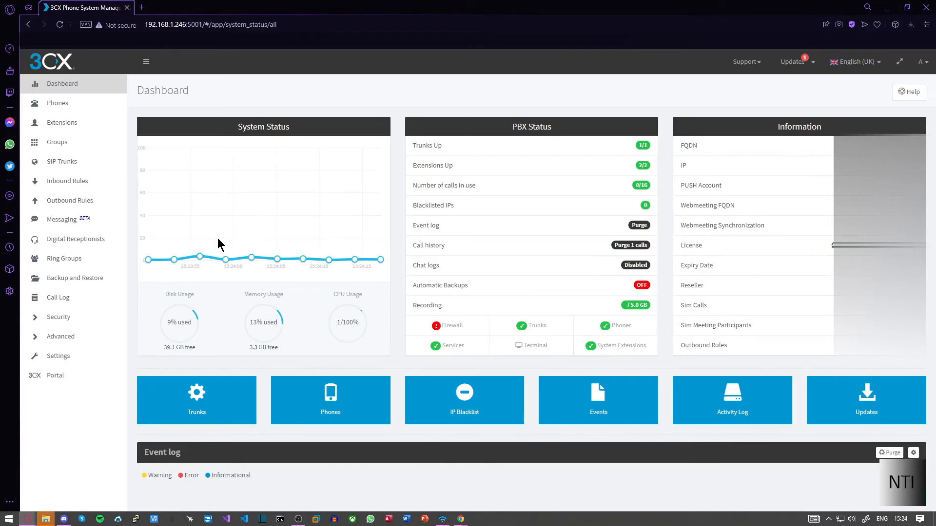
{"action": "left_click", "coordinate": [61, 129]}
{"action": "double_click", "coordinate": [236, 218]}
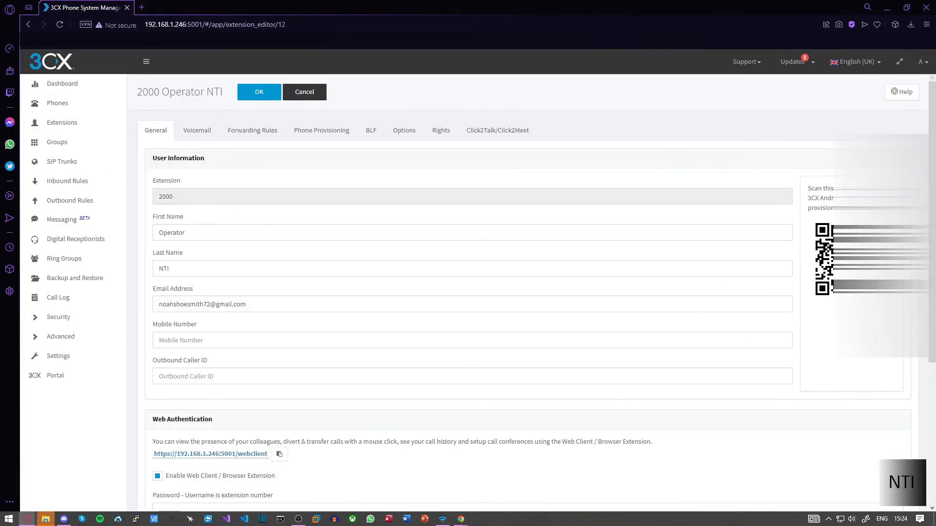
{"action": "left_click", "coordinate": [73, 87]}
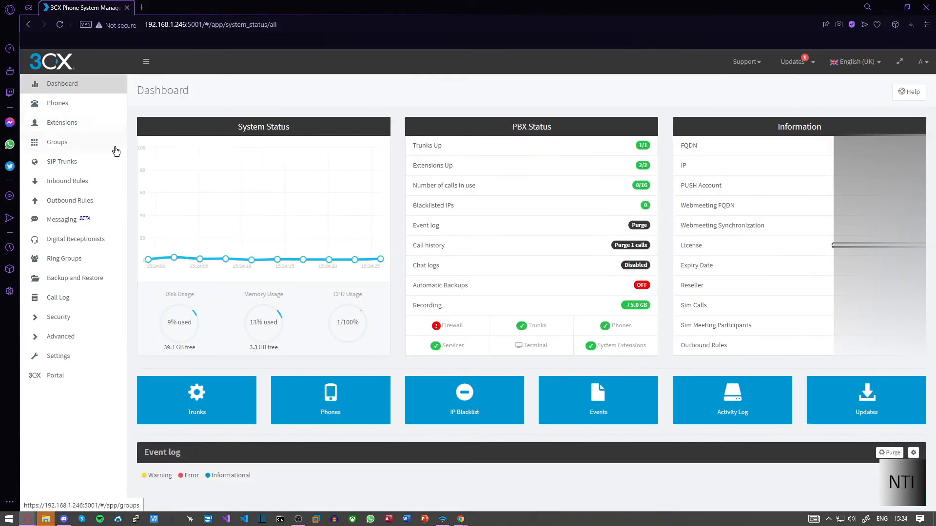
{"action": "left_click", "coordinate": [442, 519]}
{"action": "left_click_drag", "start_coordinate": [564, 133], "coordinate": [404, 132]}
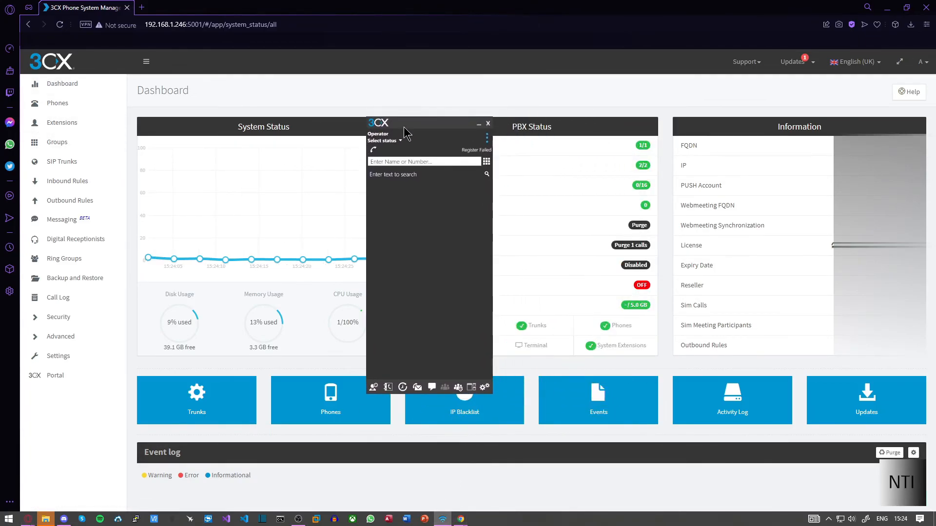
{"action": "left_click", "coordinate": [488, 123]}
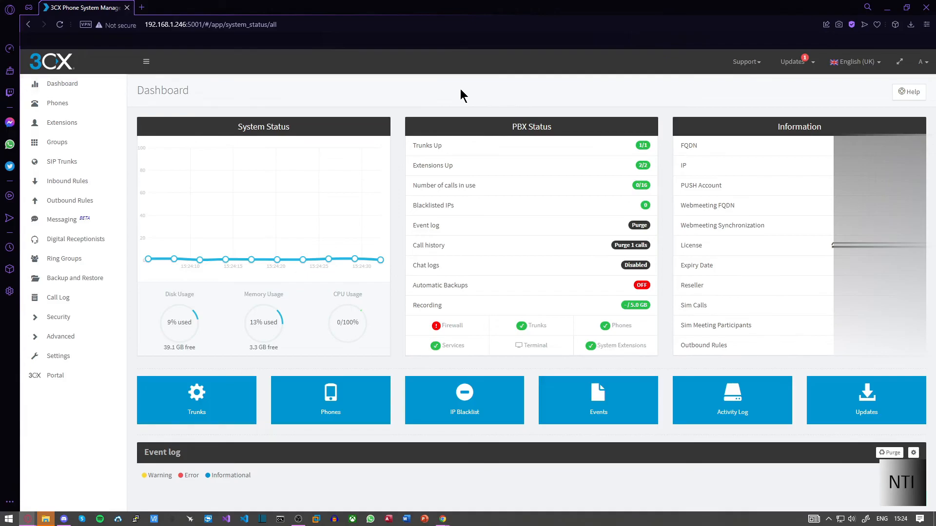